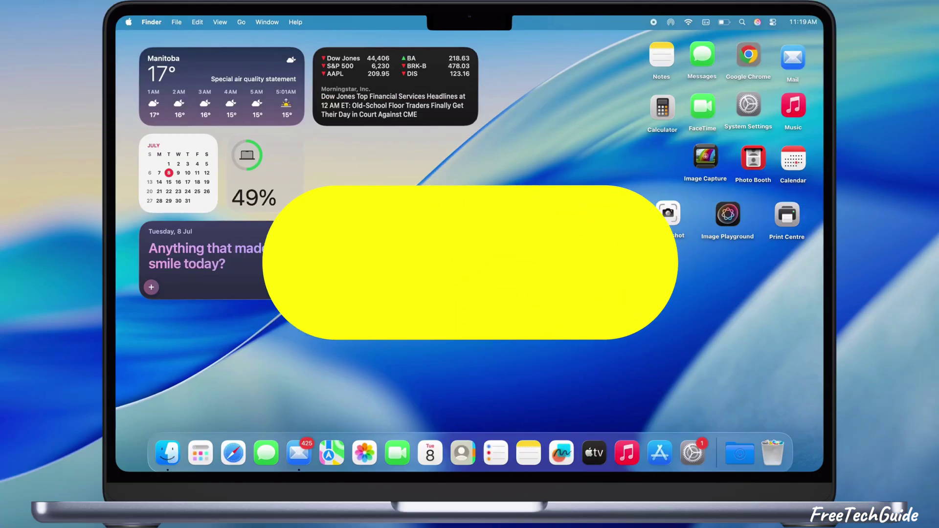
- Launch Mail, force-quit it from the Apple menu's Force Quit window, then relaunch it
{"action": "left_click", "coordinate": [300, 455]}
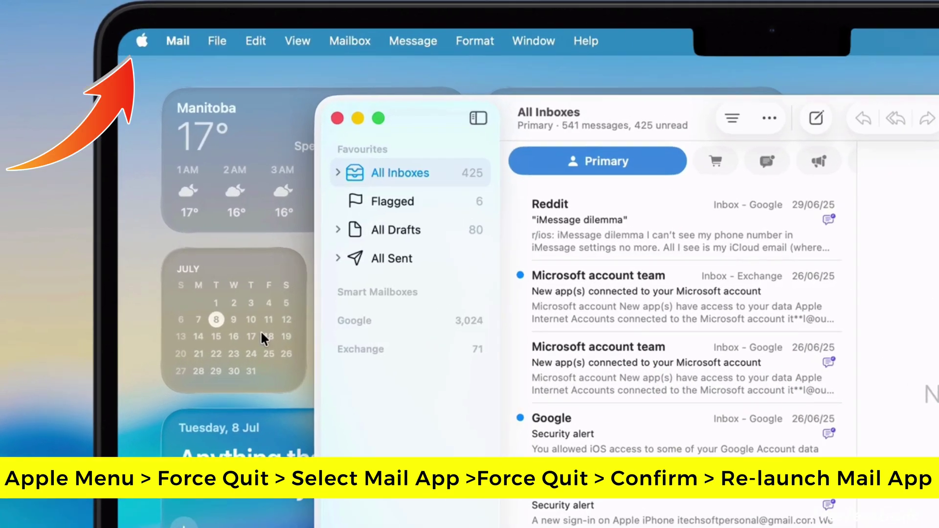
{"action": "left_click", "coordinate": [134, 39]}
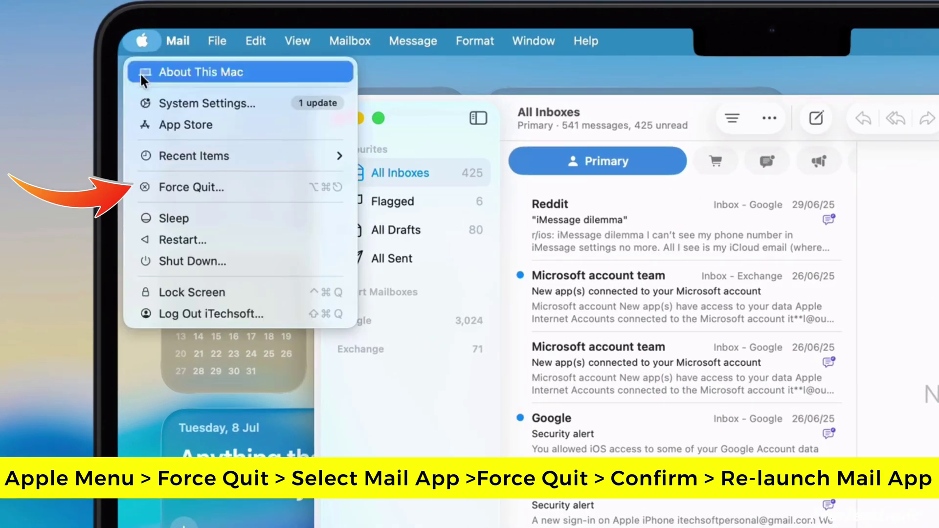
{"action": "left_click", "coordinate": [163, 191]}
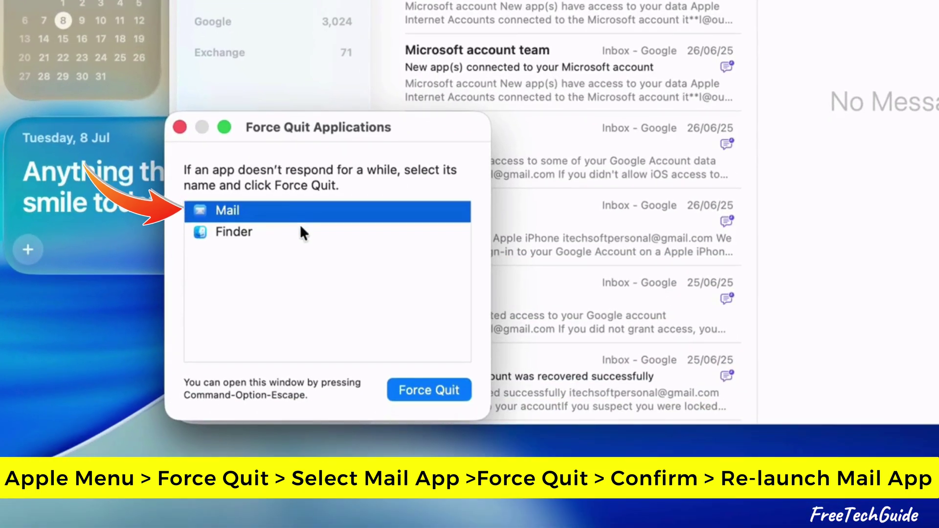
{"action": "left_click", "coordinate": [439, 393]}
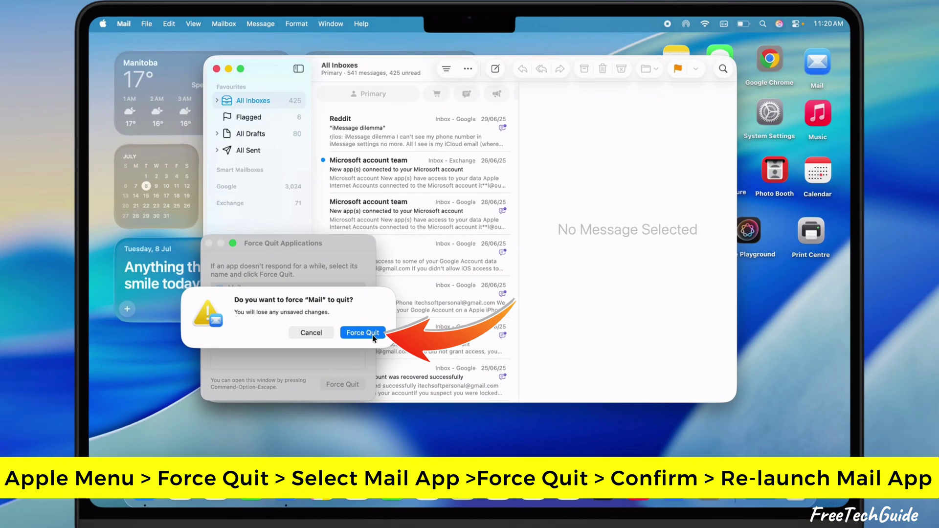
{"action": "left_click", "coordinate": [360, 332]}
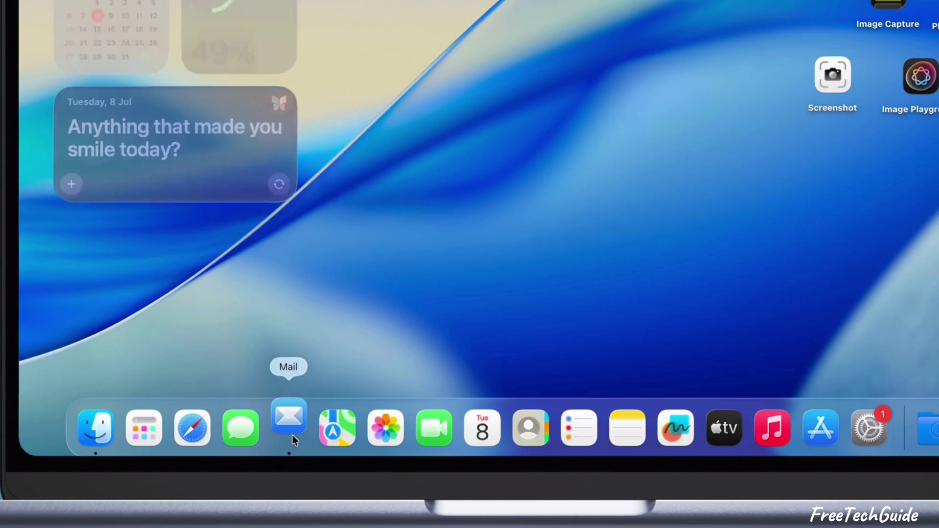
{"action": "left_click", "coordinate": [302, 456]}
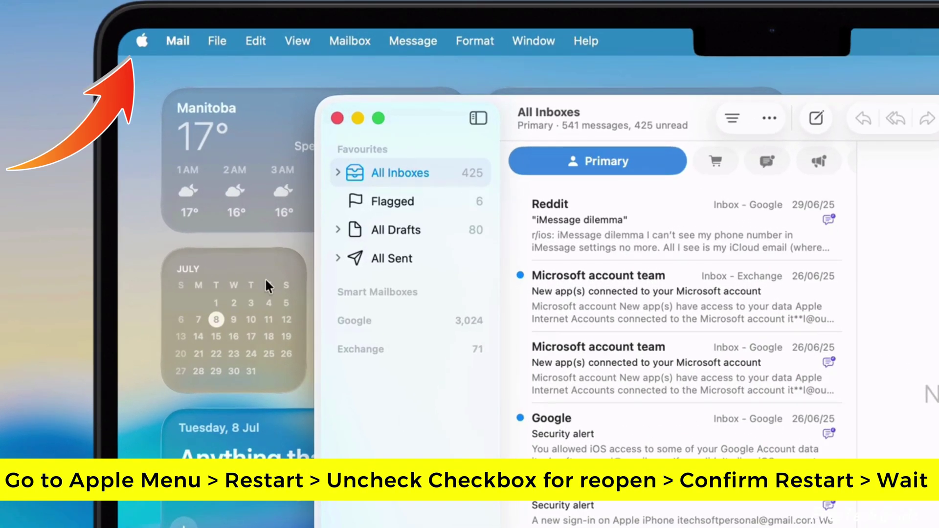
- Restart the Mac with 'Reopen windows when logging in' unchecked
{"action": "left_click", "coordinate": [141, 41]}
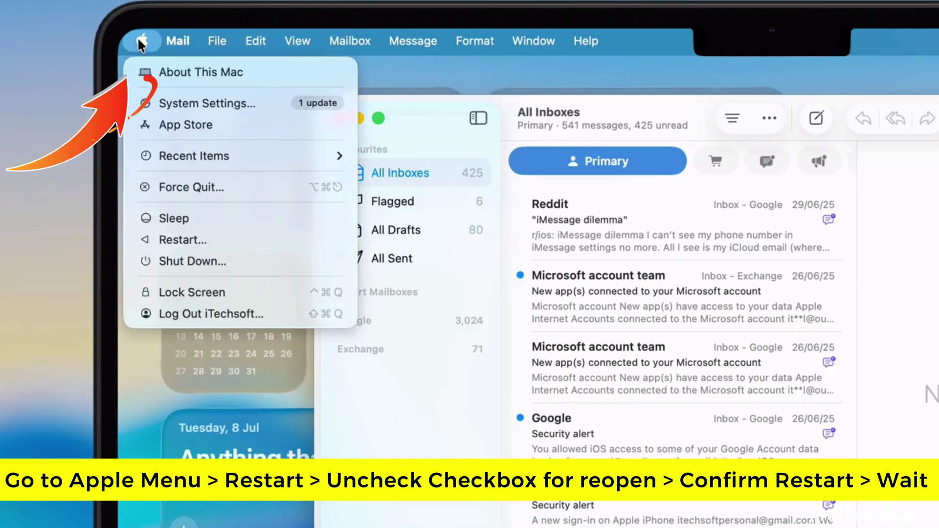
{"action": "left_click", "coordinate": [179, 236]}
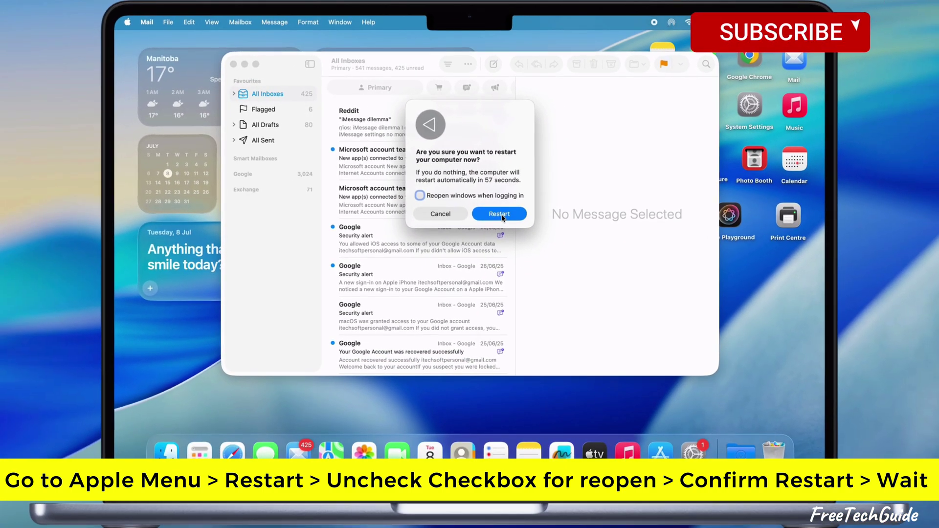
{"action": "left_click", "coordinate": [502, 217]}
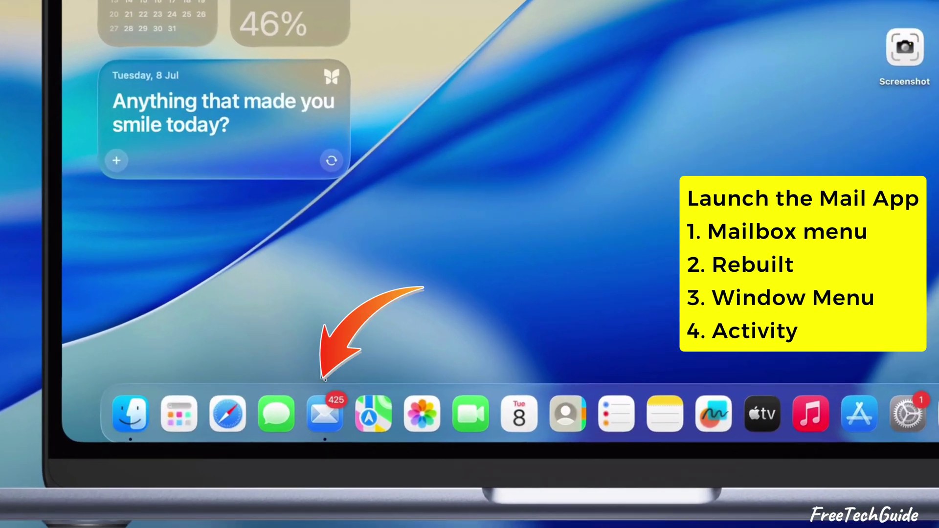
- Launch Mail and rebuild the mailboxes via Mailbox > Rebuild
{"action": "left_click", "coordinate": [285, 471]}
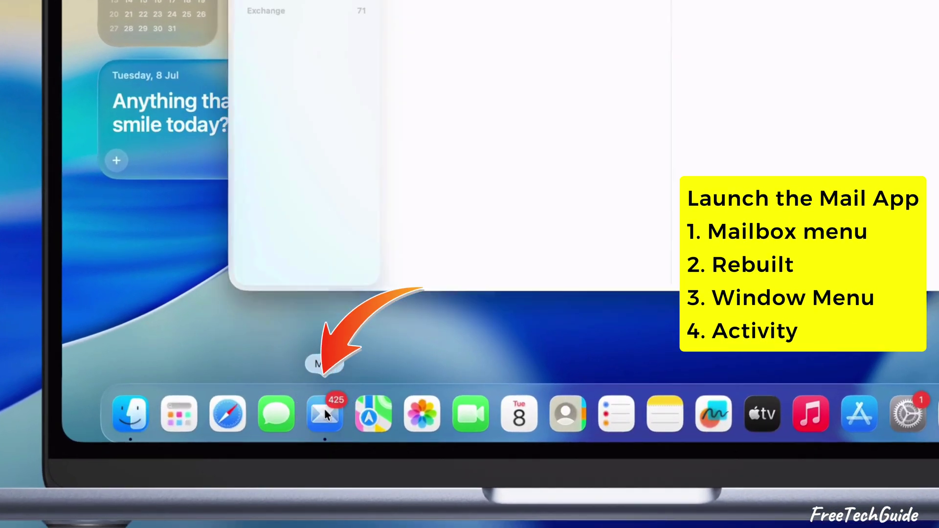
{"action": "left_click", "coordinate": [226, 29]}
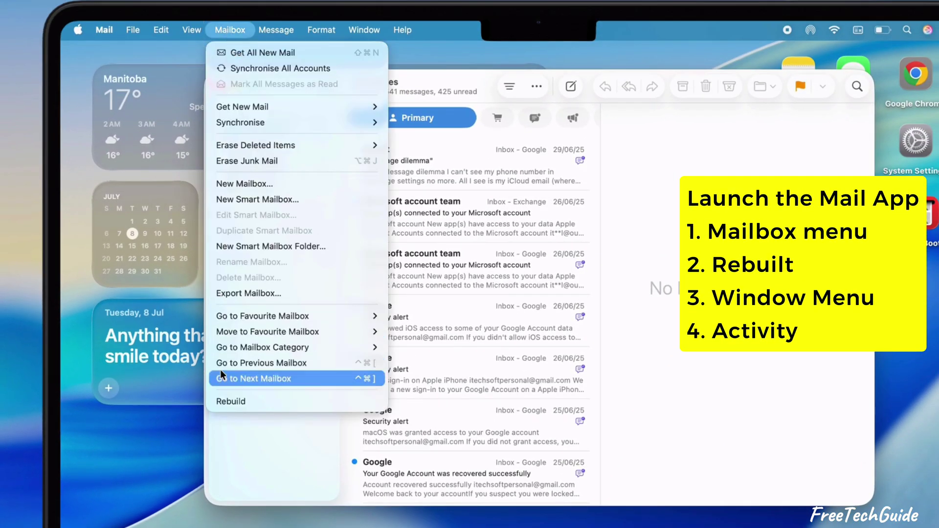
{"action": "left_click", "coordinate": [225, 406]}
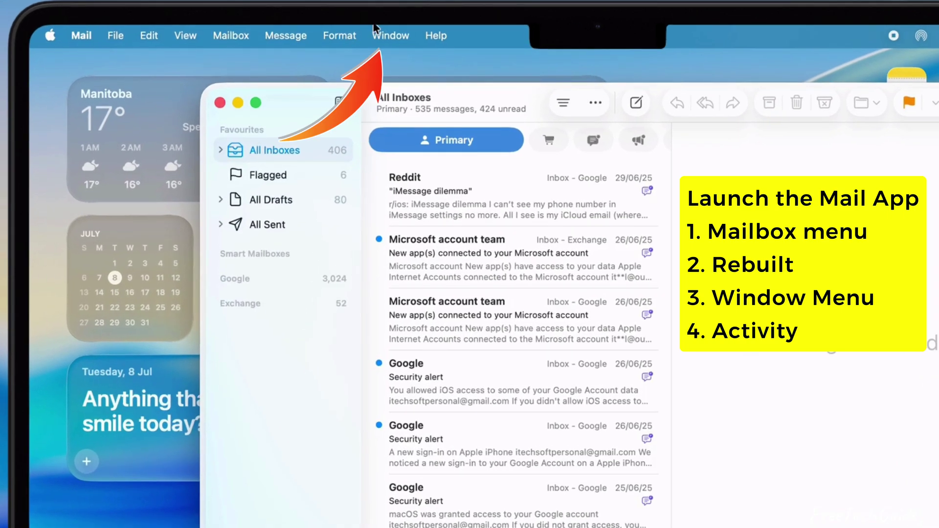
- Show Mail's Activity window and disconnect from the fast Wi-Fi network
{"action": "left_click", "coordinate": [359, 29]}
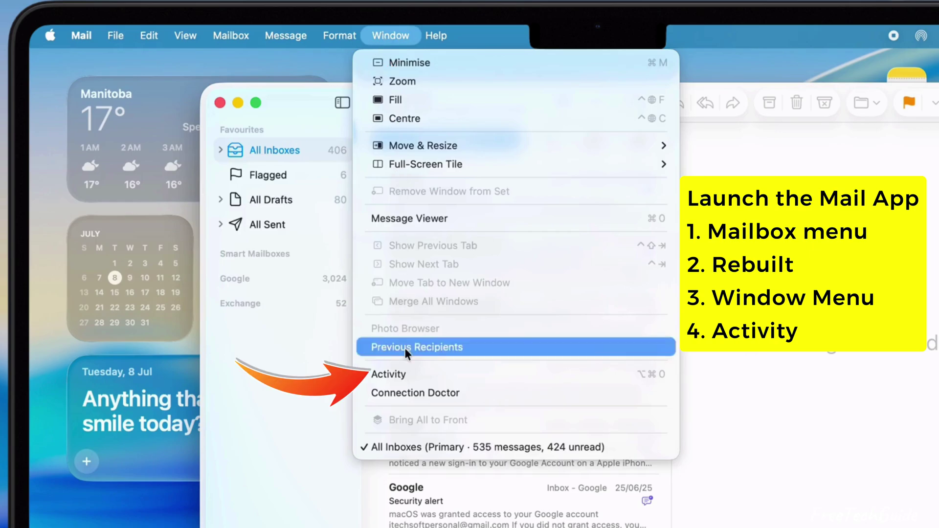
{"action": "left_click", "coordinate": [405, 379]}
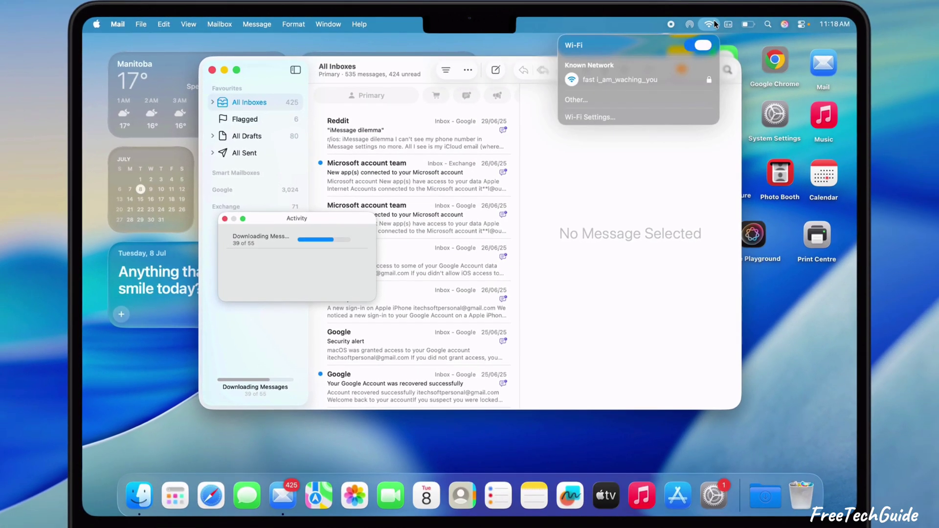
{"action": "left_click", "coordinate": [640, 80]}
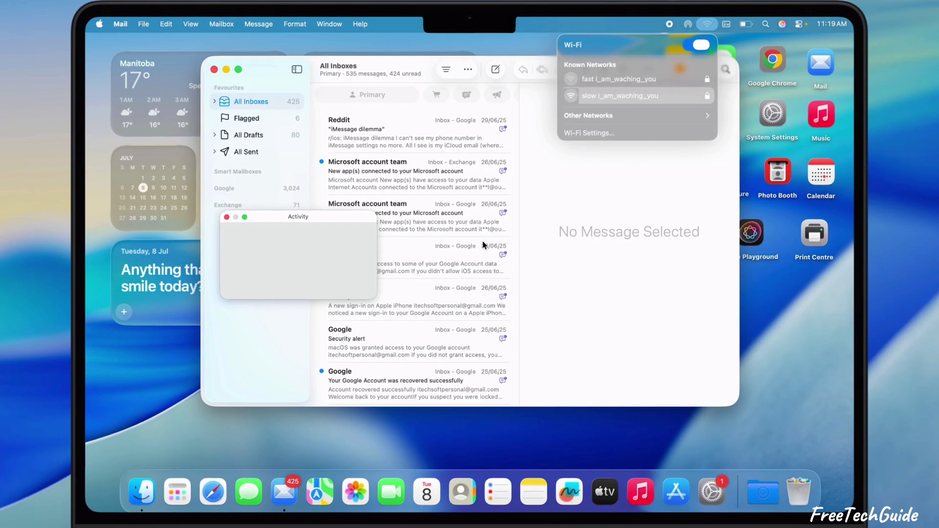
{"action": "left_click", "coordinate": [234, 365]}
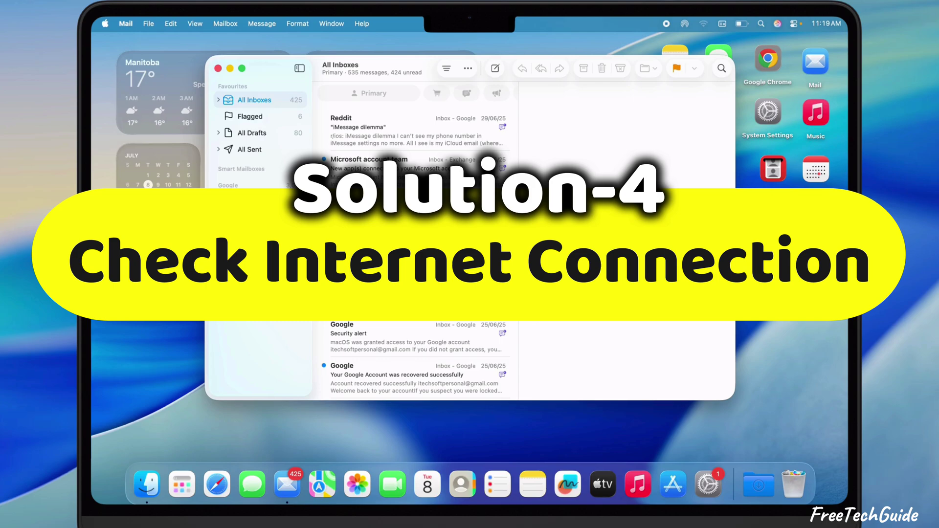
- Reconnect to the fast Wi-Fi network and close Mail's Activity window
{"action": "left_click", "coordinate": [701, 25]}
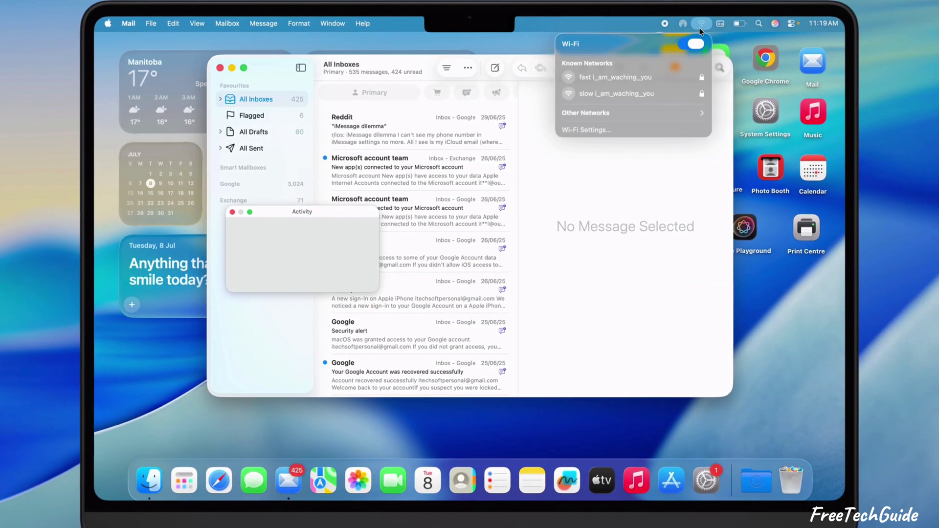
{"action": "left_click", "coordinate": [638, 78]}
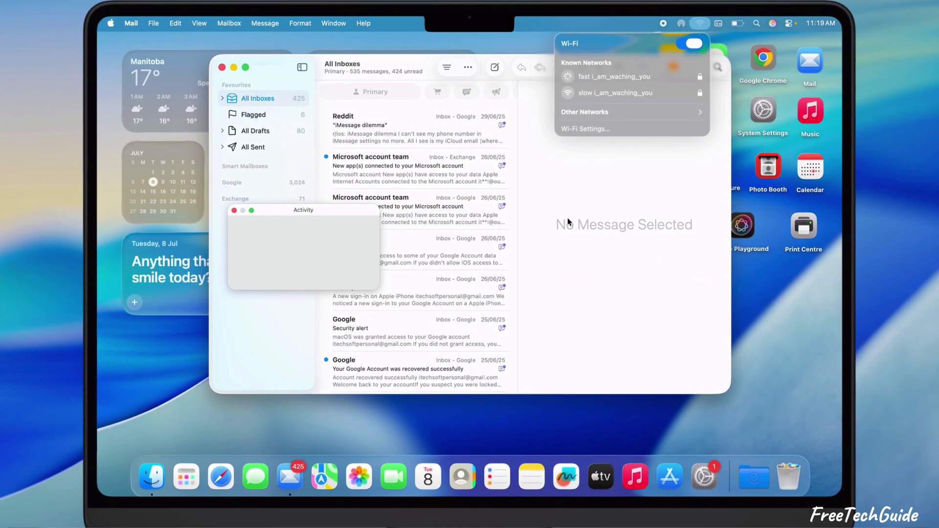
{"action": "left_click", "coordinate": [255, 285]}
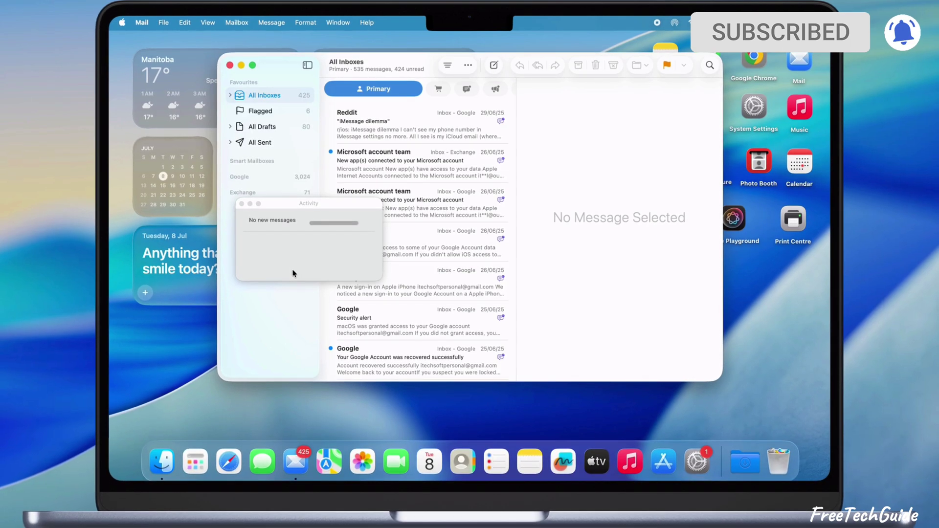
{"action": "left_click", "coordinate": [241, 204]}
- Relaunch Mail and turn off iCloud Mail syncing in System Settings' Internet Accounts
{"action": "left_click", "coordinate": [230, 65]}
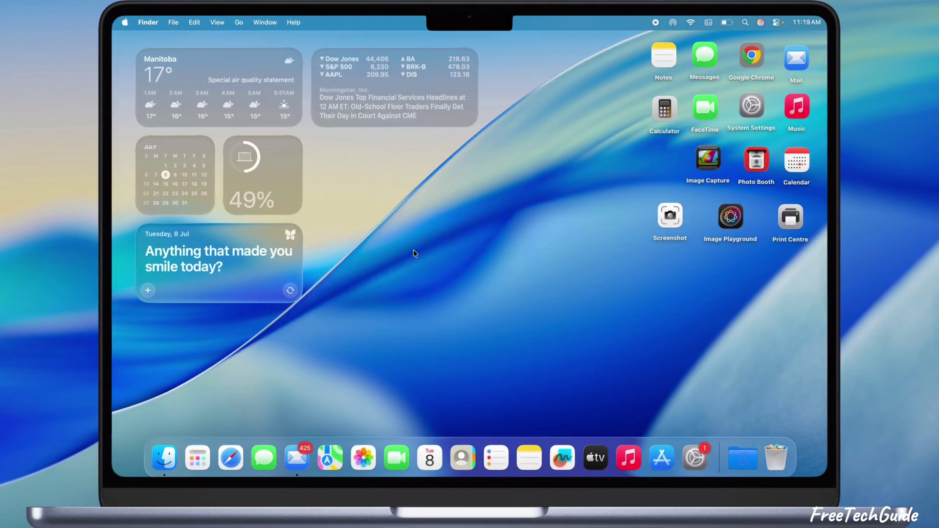
{"action": "left_click", "coordinate": [286, 457]}
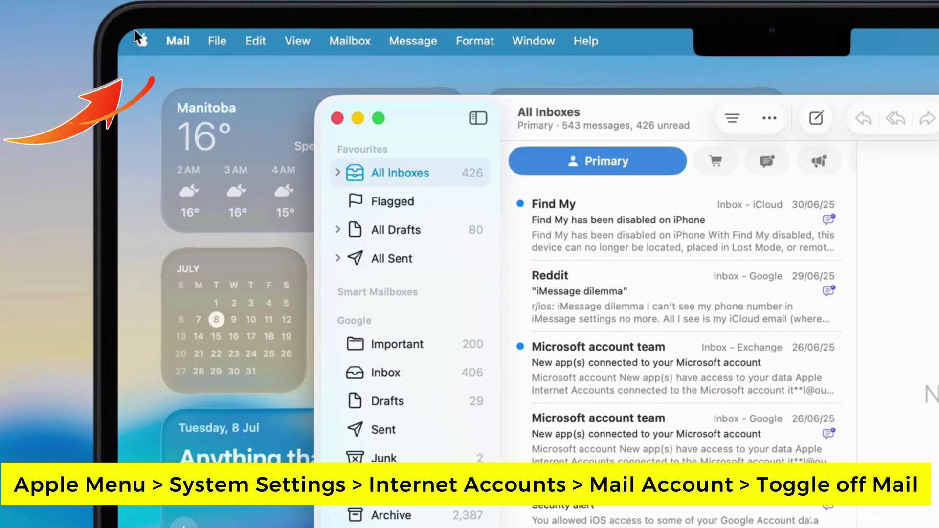
{"action": "left_click", "coordinate": [134, 31]}
{"action": "left_click", "coordinate": [181, 109]}
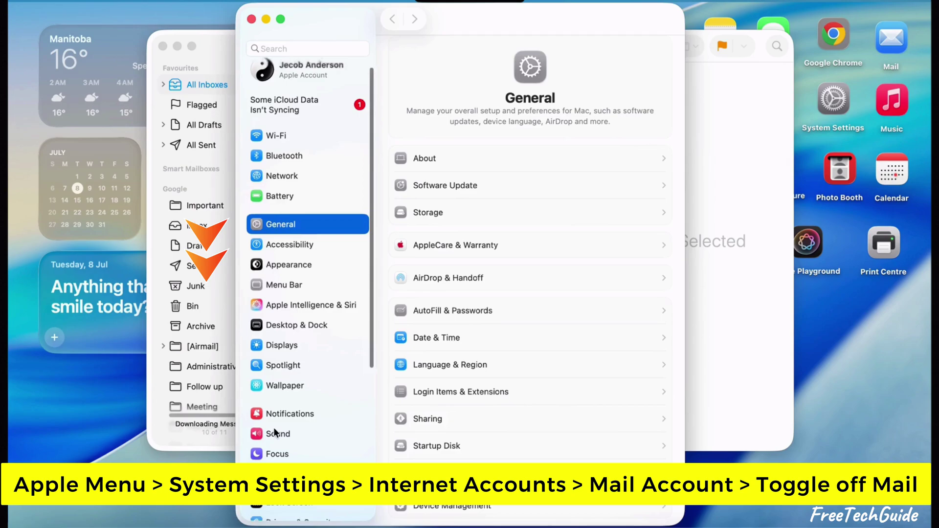
{"action": "scroll", "coordinate": [274, 428], "scroll_direction": "down", "scroll_amount": 5}
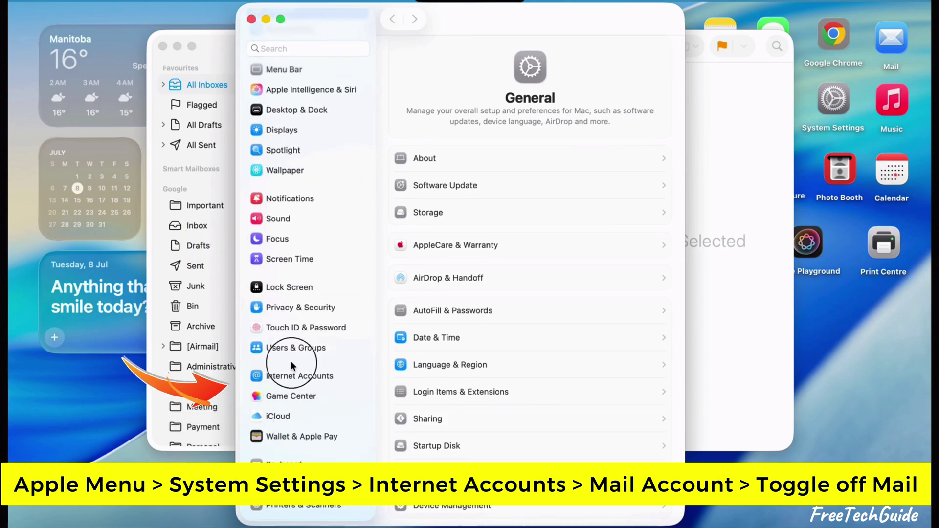
{"action": "left_click", "coordinate": [292, 377]}
{"action": "left_click", "coordinate": [491, 67]}
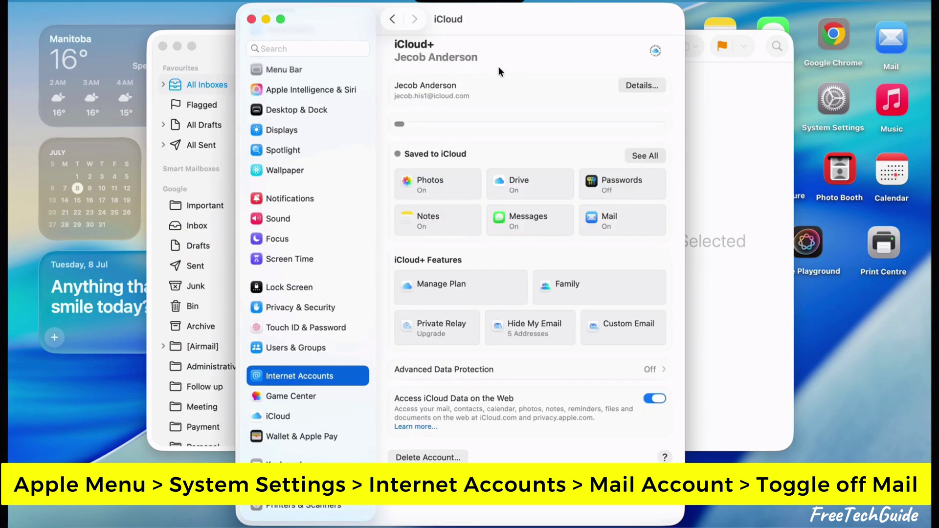
{"action": "left_click", "coordinate": [609, 226]}
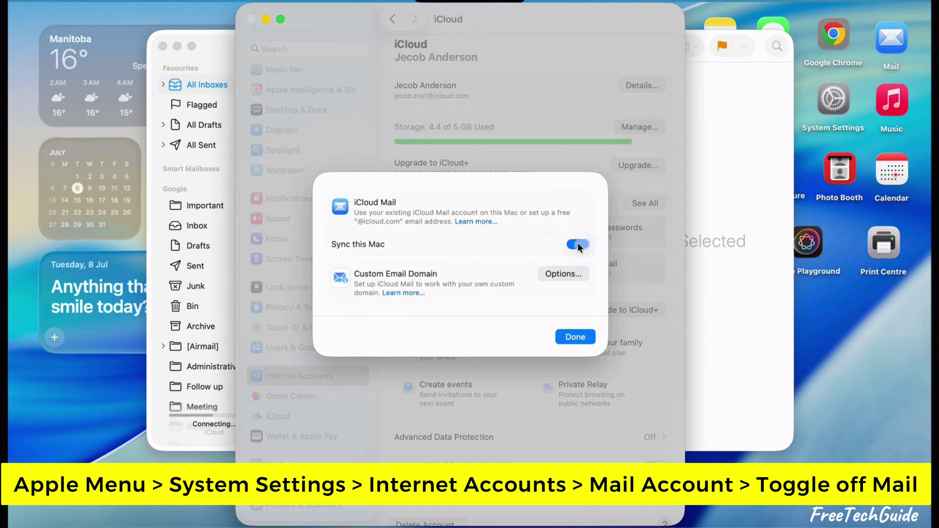
{"action": "left_click", "coordinate": [571, 338]}
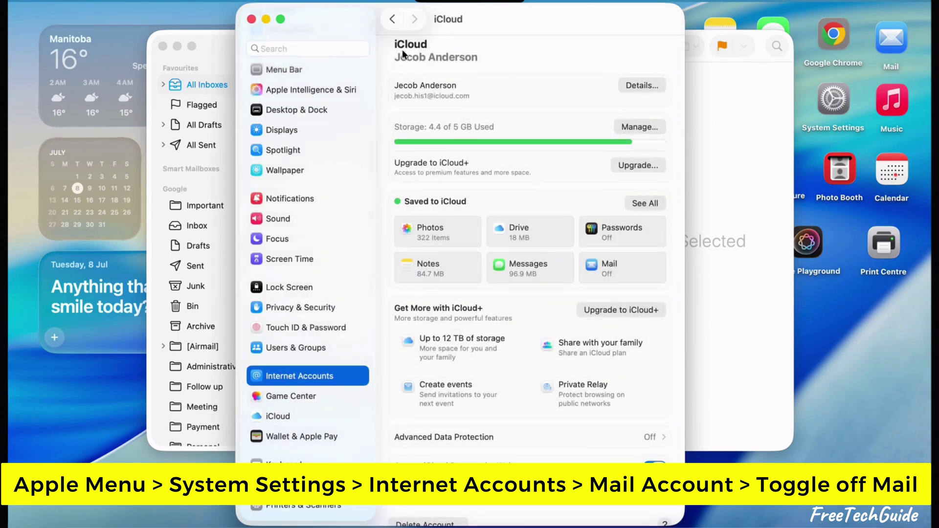
- Switch off Mail for the Exchange and Google accounts
{"action": "left_click", "coordinate": [391, 19]}
{"action": "left_click", "coordinate": [512, 96]}
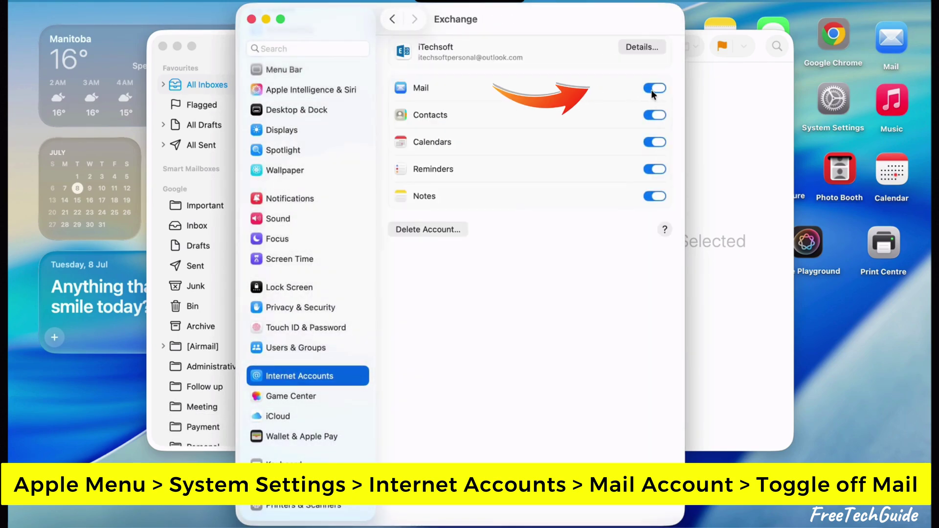
{"action": "left_click", "coordinate": [655, 89]}
{"action": "left_click", "coordinate": [390, 20]}
{"action": "left_click", "coordinate": [482, 126]}
{"action": "left_click", "coordinate": [654, 88]}
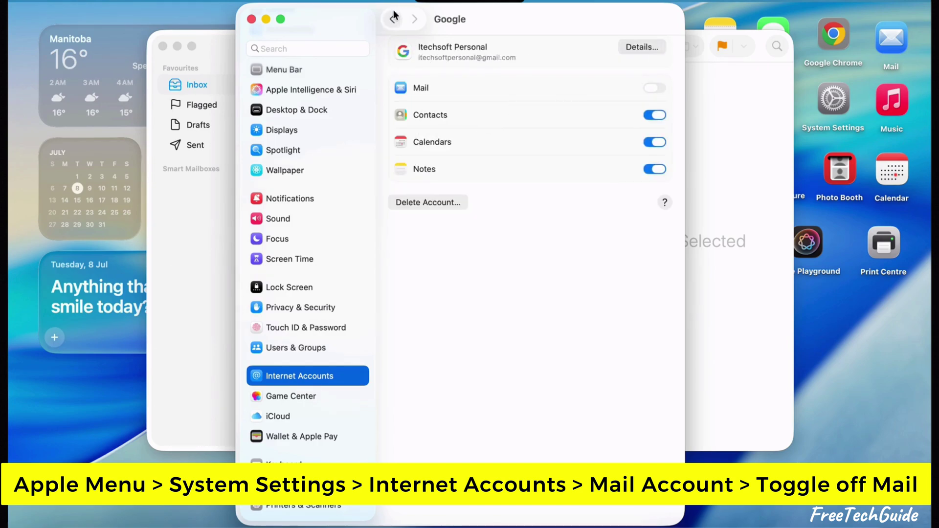
- Close System Settings and check Mail's Drafts, Flagged and Inbox mailboxes
{"action": "left_click", "coordinate": [252, 18]}
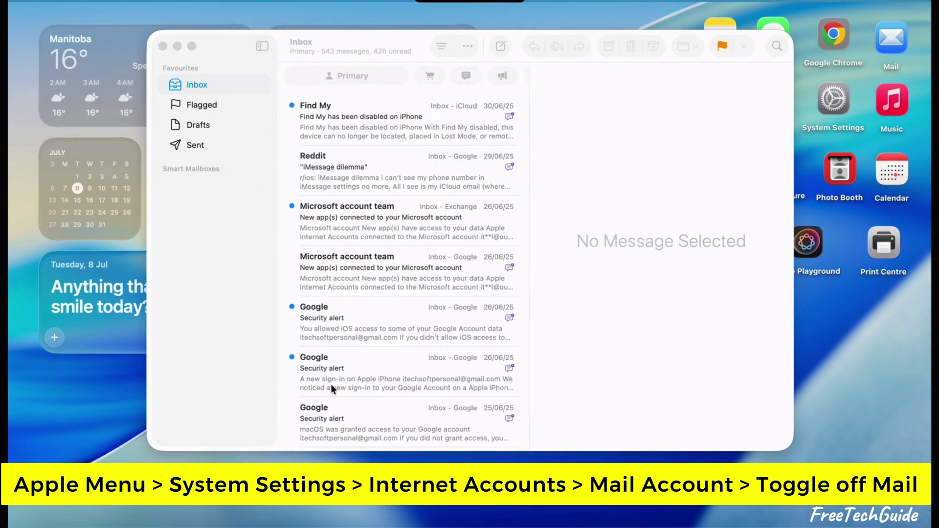
{"action": "left_click", "coordinate": [226, 168]}
{"action": "left_click", "coordinate": [233, 126]}
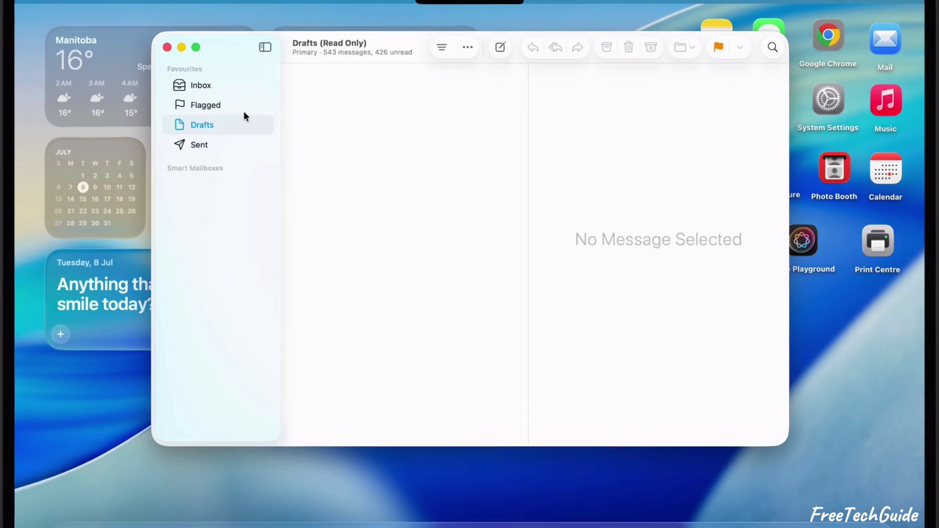
{"action": "left_click", "coordinate": [261, 104]}
{"action": "left_click", "coordinate": [260, 88]}
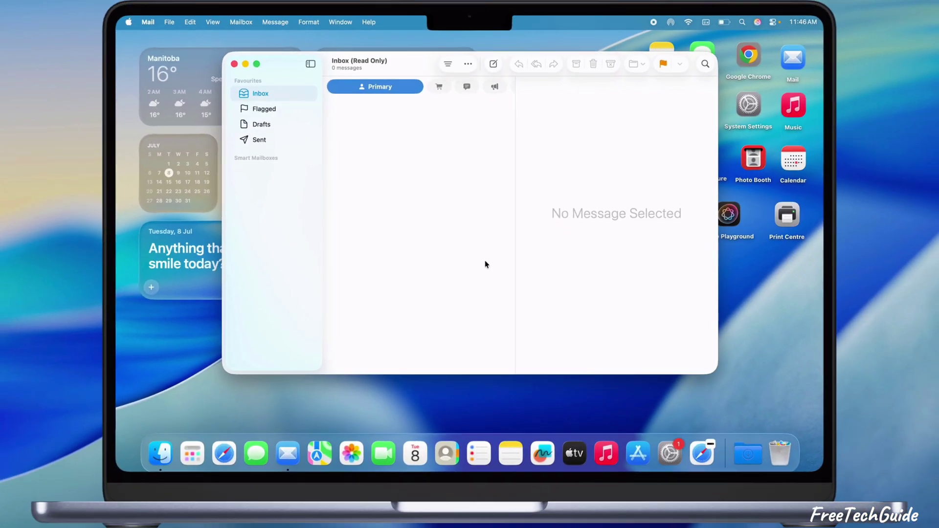
- Turn iCloud Mail's Sync this Mac back on in System Settings
{"action": "left_click", "coordinate": [129, 26]}
{"action": "left_click", "coordinate": [147, 56]}
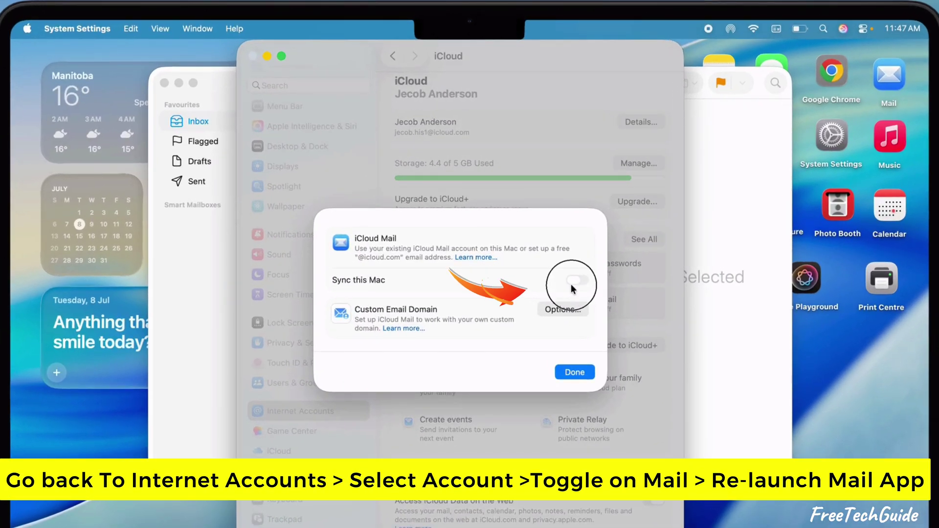
{"action": "left_click", "coordinate": [571, 283]}
{"action": "left_click", "coordinate": [575, 372]}
- Turn Mail back on for the Exchange and Google accounts
{"action": "left_click", "coordinate": [393, 57]}
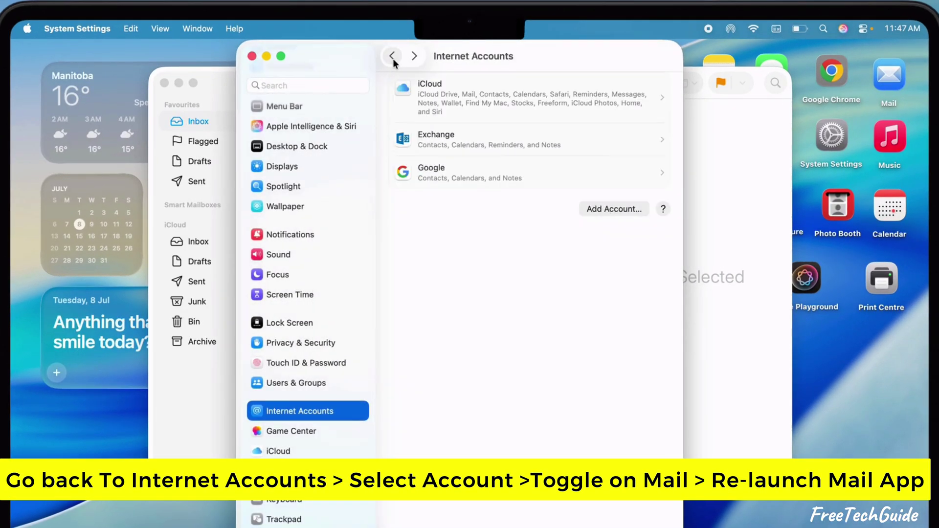
{"action": "left_click", "coordinate": [531, 136]}
{"action": "left_click", "coordinate": [653, 122]}
{"action": "left_click", "coordinate": [393, 57]}
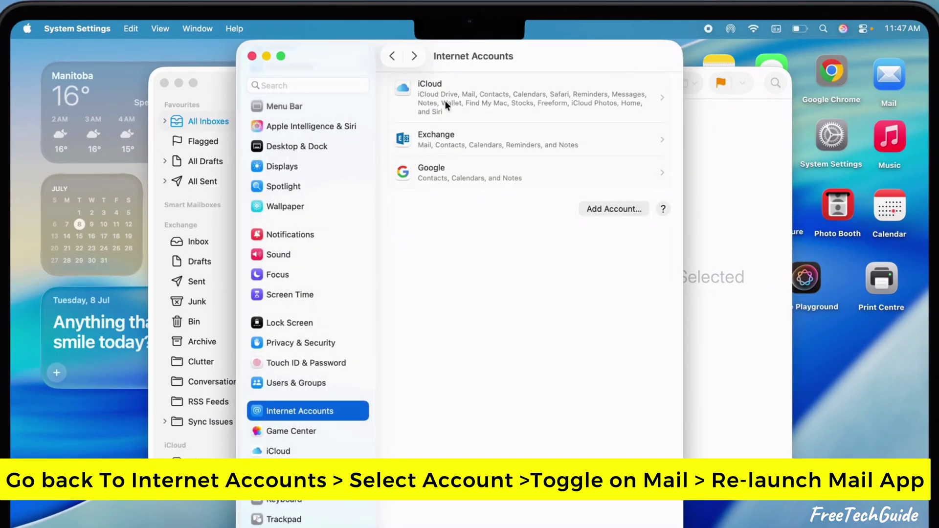
{"action": "left_click", "coordinate": [440, 173]}
{"action": "left_click", "coordinate": [652, 124]}
- Close Settings, browse Sent, Drafts, Flagged and All Inboxes, then quit and relaunch Mail
{"action": "left_click", "coordinate": [251, 57]}
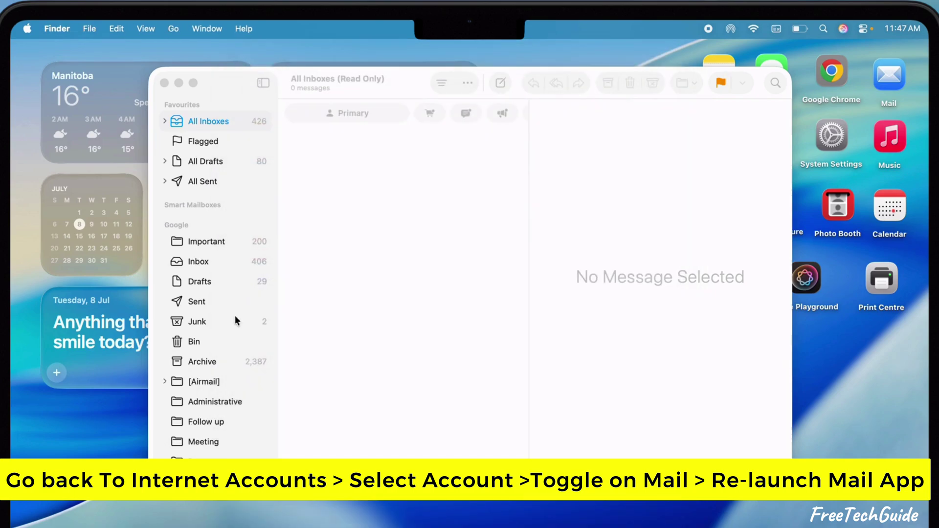
{"action": "left_click", "coordinate": [232, 175]}
{"action": "left_click", "coordinate": [243, 130]}
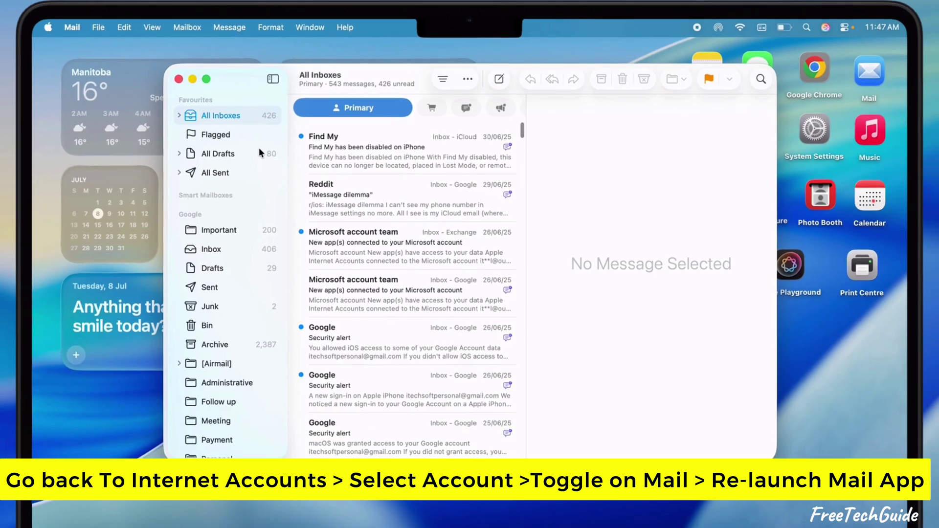
{"action": "left_click", "coordinate": [268, 144]}
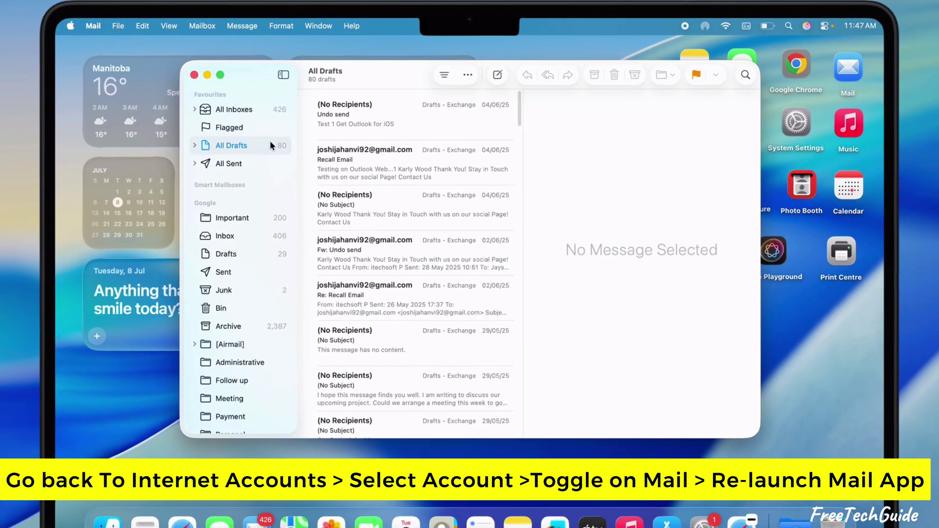
{"action": "left_click", "coordinate": [271, 125]}
{"action": "left_click", "coordinate": [257, 97]}
{"action": "left_click", "coordinate": [236, 66]}
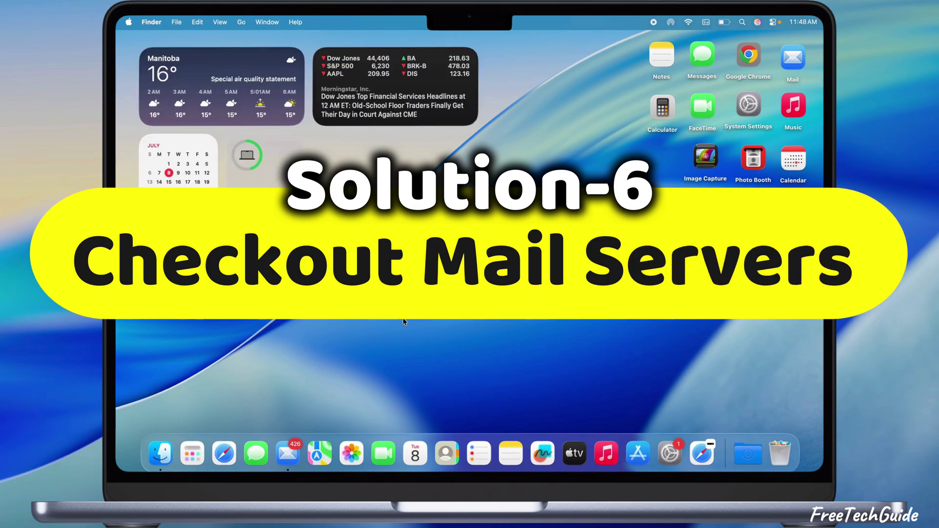
{"action": "left_click", "coordinate": [288, 453]}
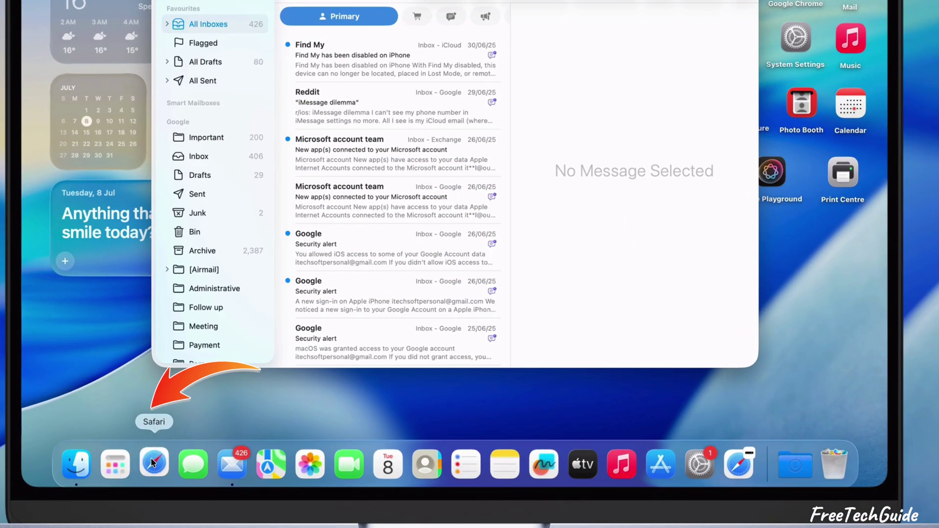
- Open Apple's System Status page in Safari from the 'apple stat' search suggestion
{"action": "left_click", "coordinate": [153, 462]}
{"action": "type", "text": "apple s"}
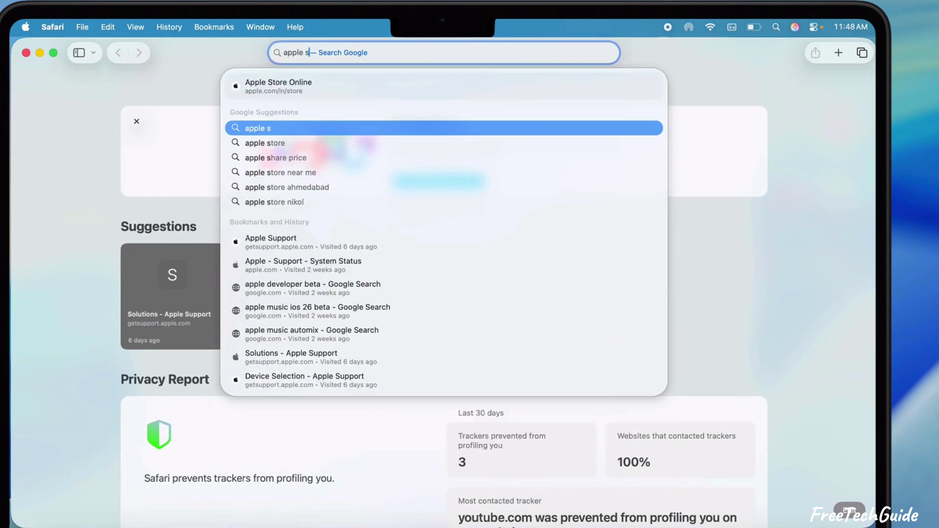
{"action": "type", "text": "tat"}
{"action": "left_click", "coordinate": [372, 83]}
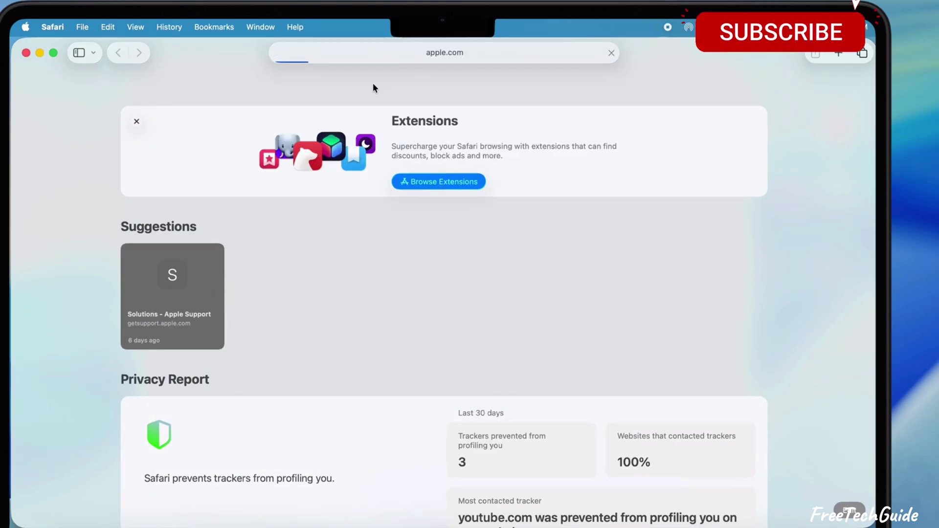
{"action": "scroll", "coordinate": [475, 392], "scroll_direction": "down", "scroll_amount": 3}
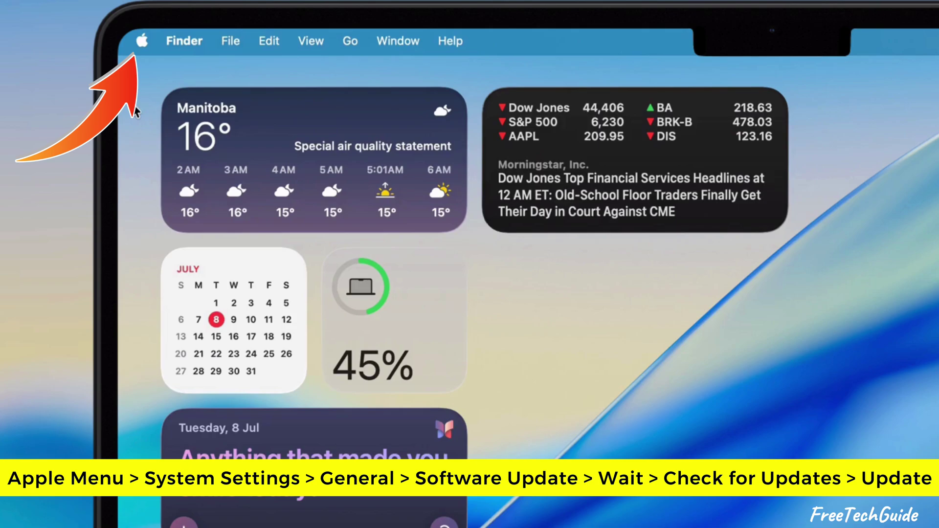
- Check General > Software Update, which finds macOS Tahoe 26 Beta 3
{"action": "left_click", "coordinate": [133, 42]}
{"action": "left_click", "coordinate": [132, 95]}
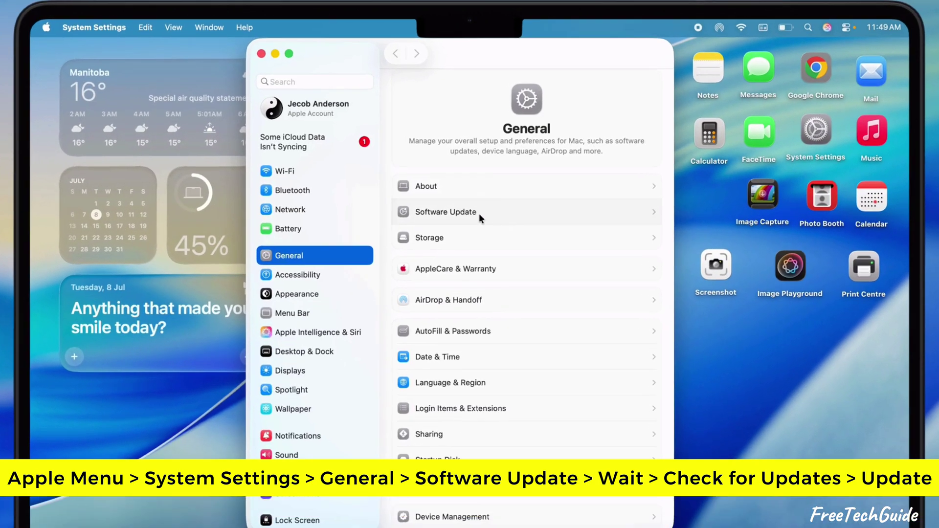
{"action": "left_click", "coordinate": [478, 195]}
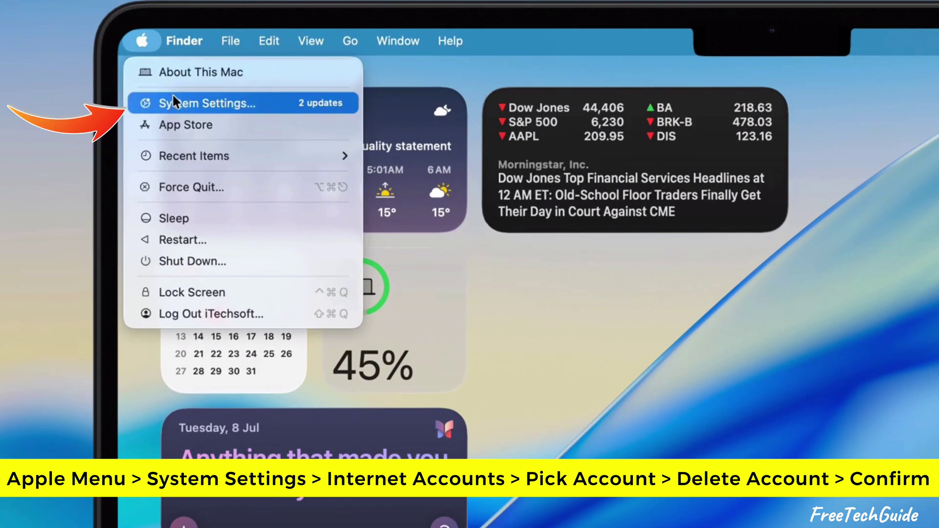
- Open the Google account under Internet Accounts and choose Delete Account…
{"action": "left_click", "coordinate": [174, 103]}
{"action": "scroll", "coordinate": [293, 411], "scroll_direction": "down", "scroll_amount": 5}
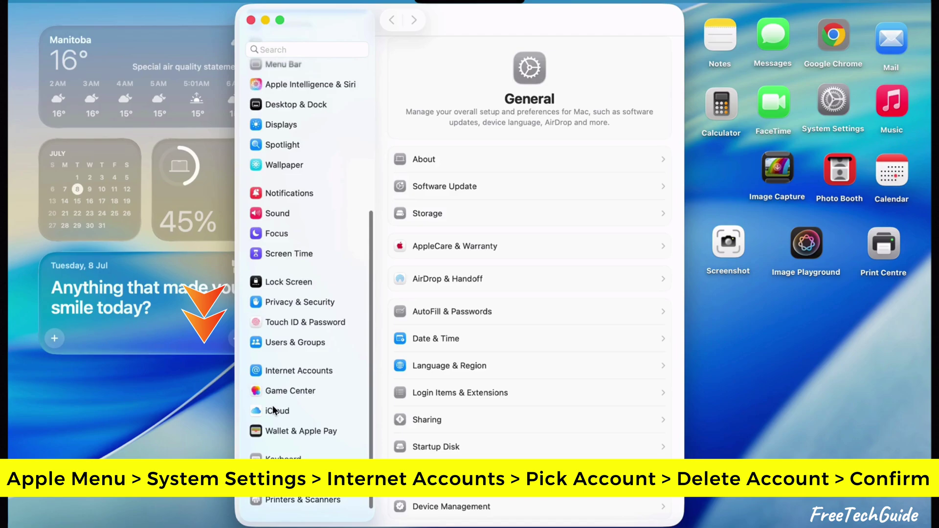
{"action": "left_click", "coordinate": [293, 375]}
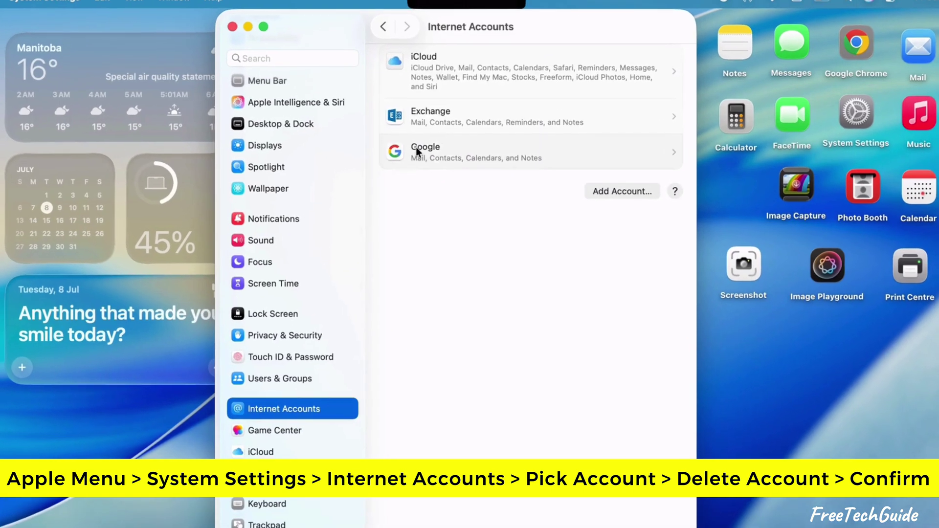
{"action": "left_click", "coordinate": [416, 148]}
{"action": "left_click", "coordinate": [393, 280]}
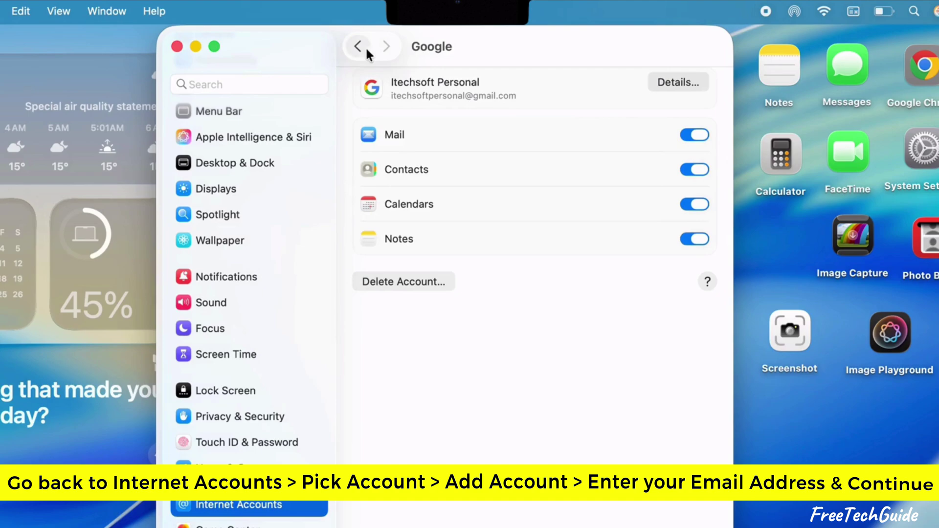
{"action": "left_click", "coordinate": [358, 46]}
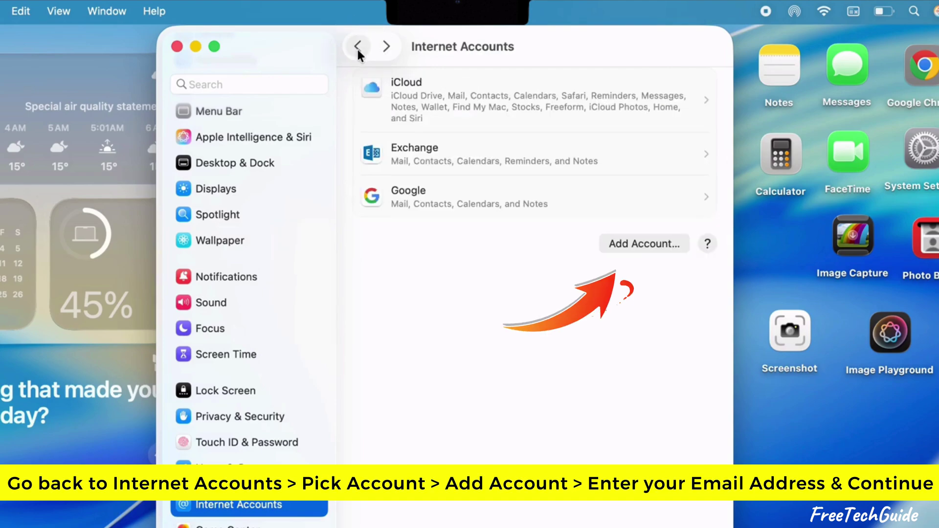
{"action": "left_click", "coordinate": [619, 244]}
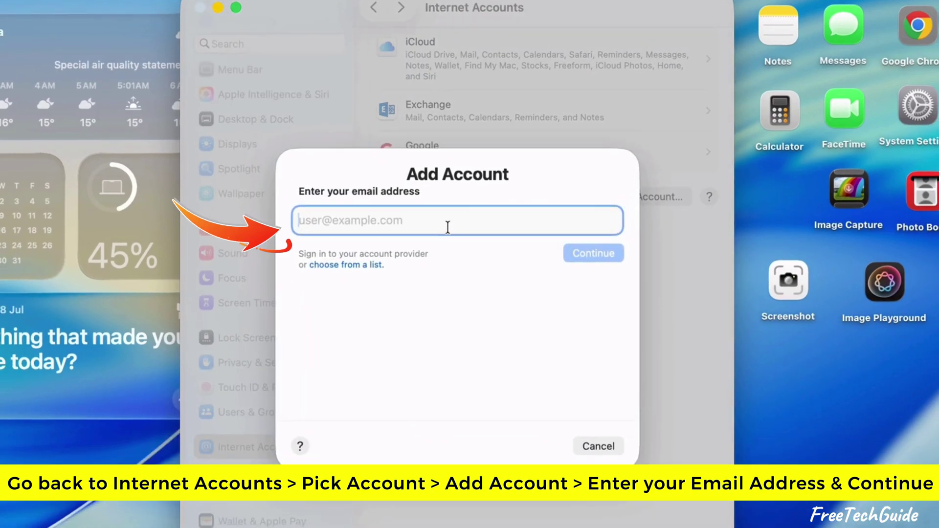
{"action": "type", "text": "xyz@i"}
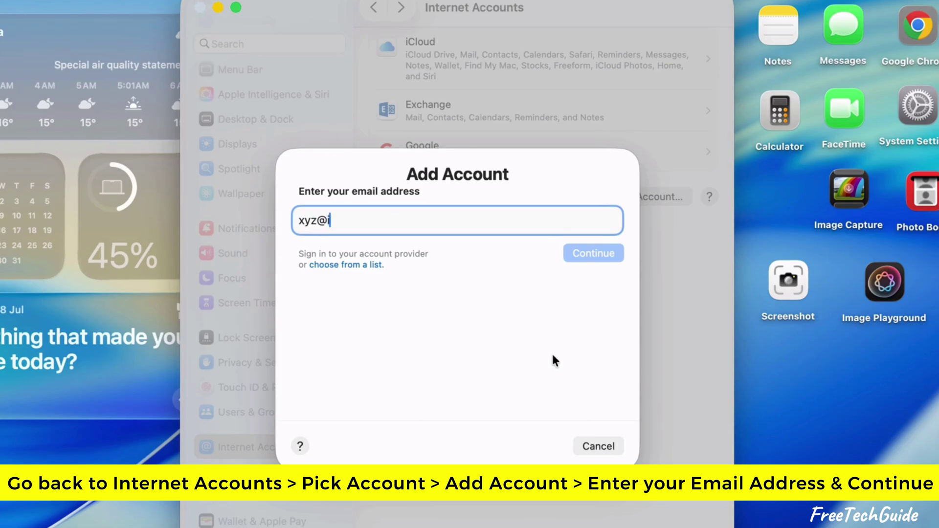
{"action": "type", "text": "cloud"}
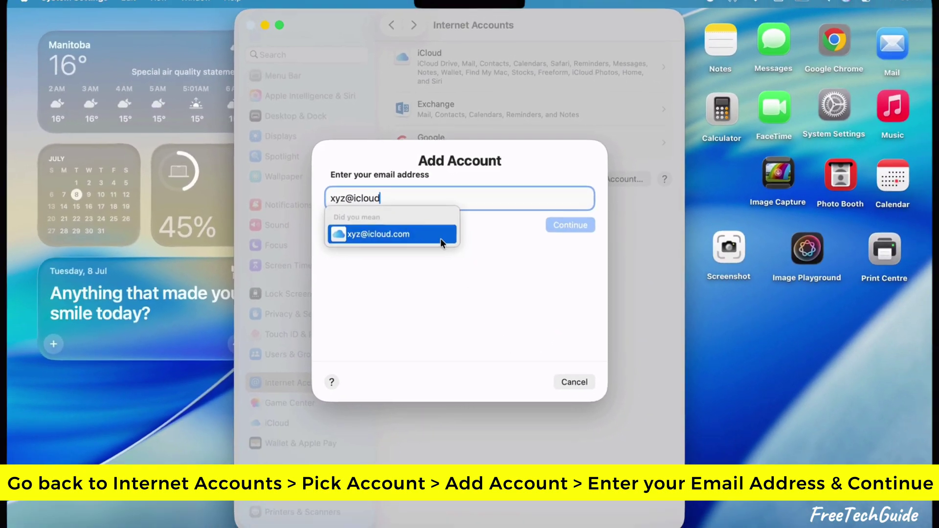
{"action": "left_click", "coordinate": [378, 245]}
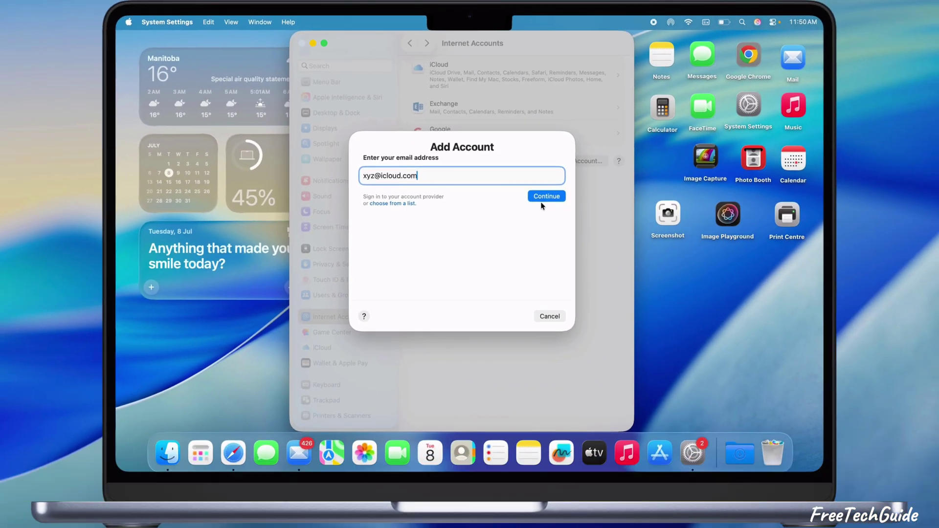
{"action": "left_click", "coordinate": [548, 316]}
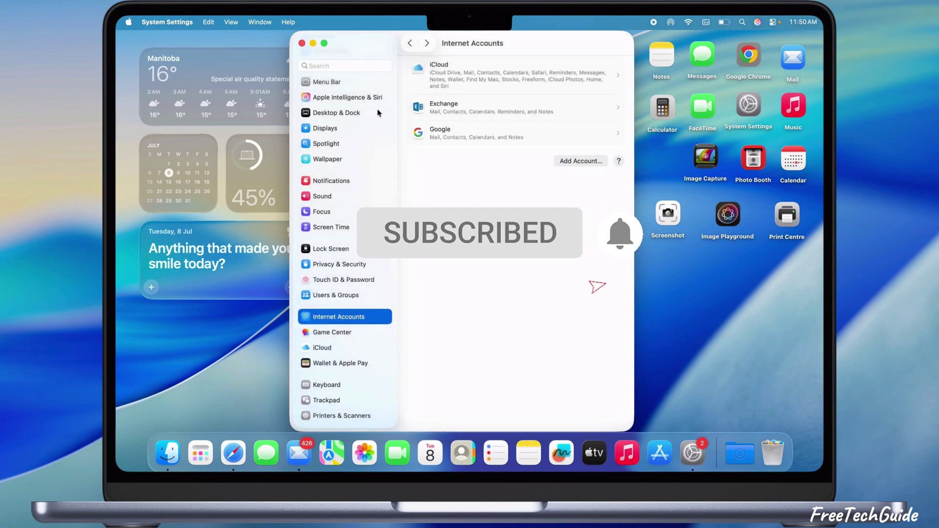
{"action": "left_click", "coordinate": [302, 43]}
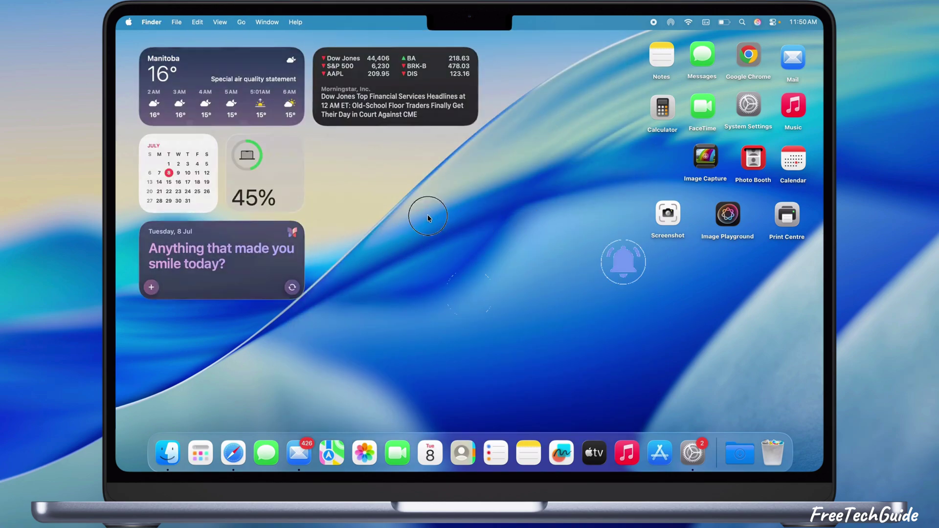